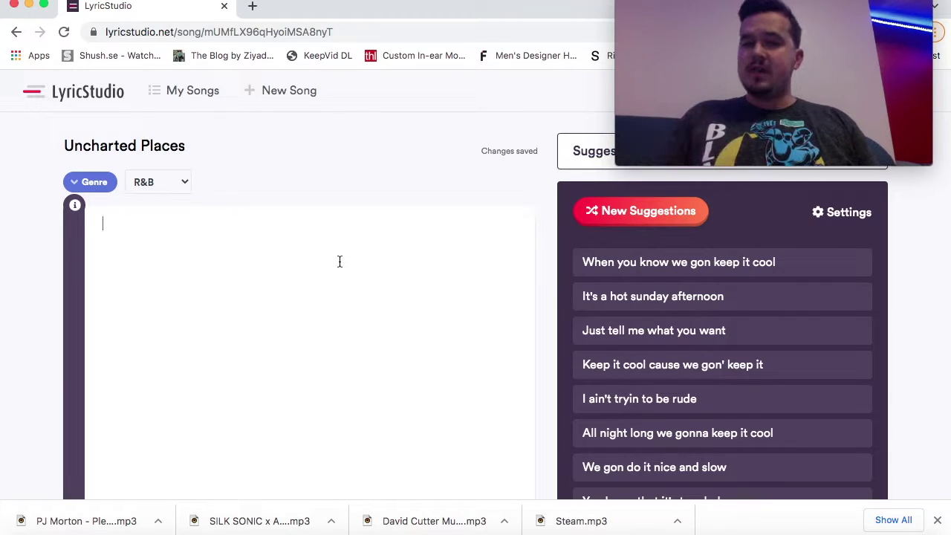
pyautogui.scroll(-1, 339, 261)
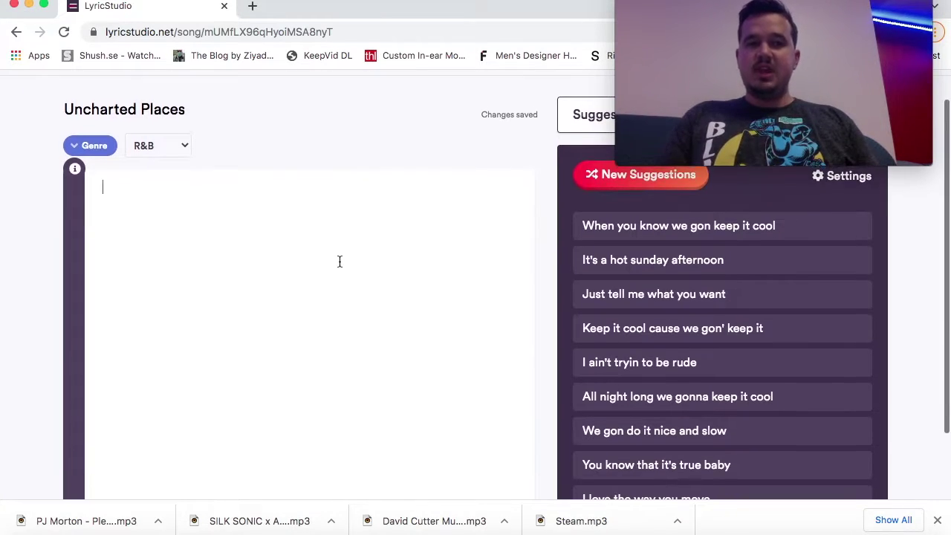
pyautogui.scroll(1, 340, 262)
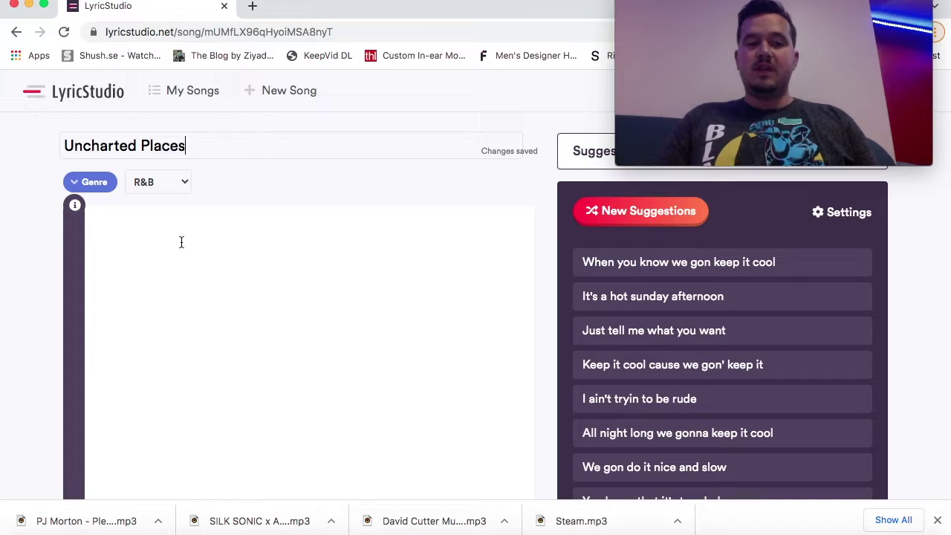
pyautogui.click(140, 227)
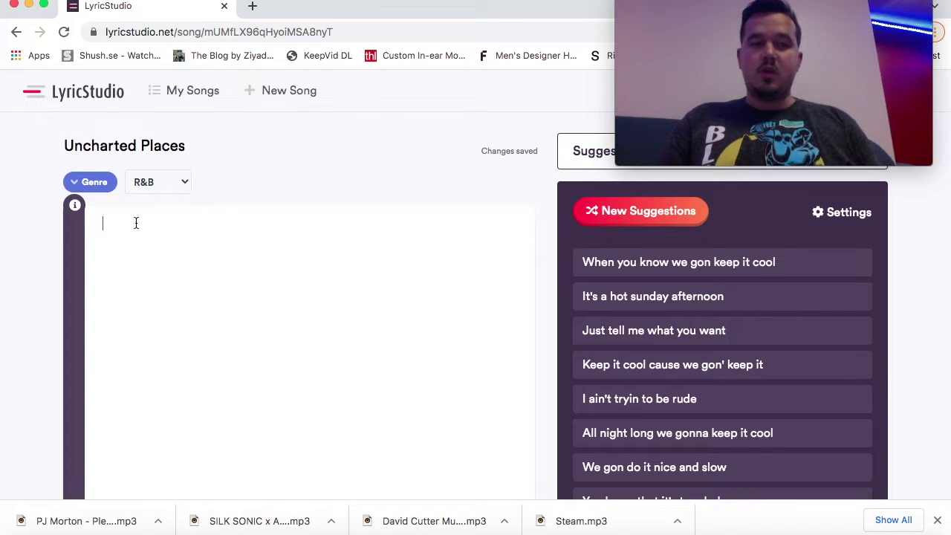
pyautogui.click(184, 185)
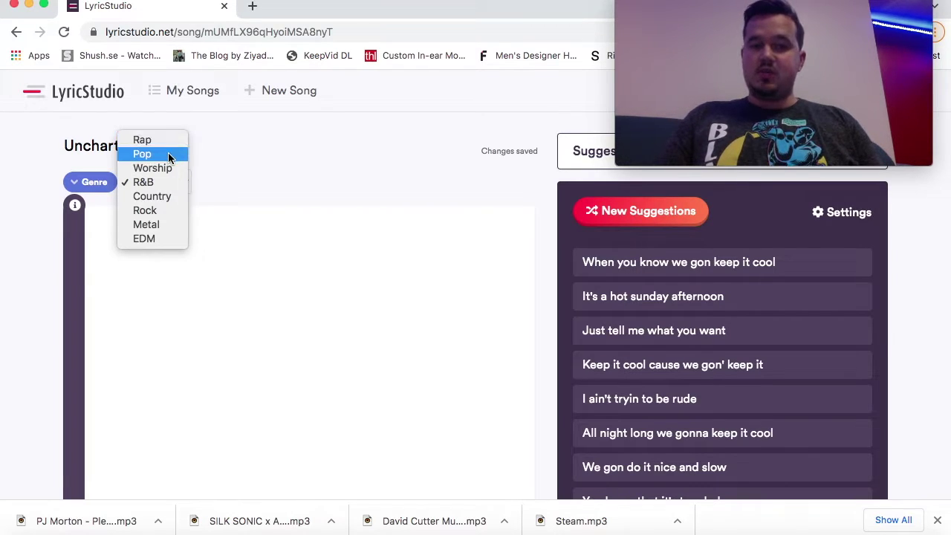
pyautogui.click(247, 187)
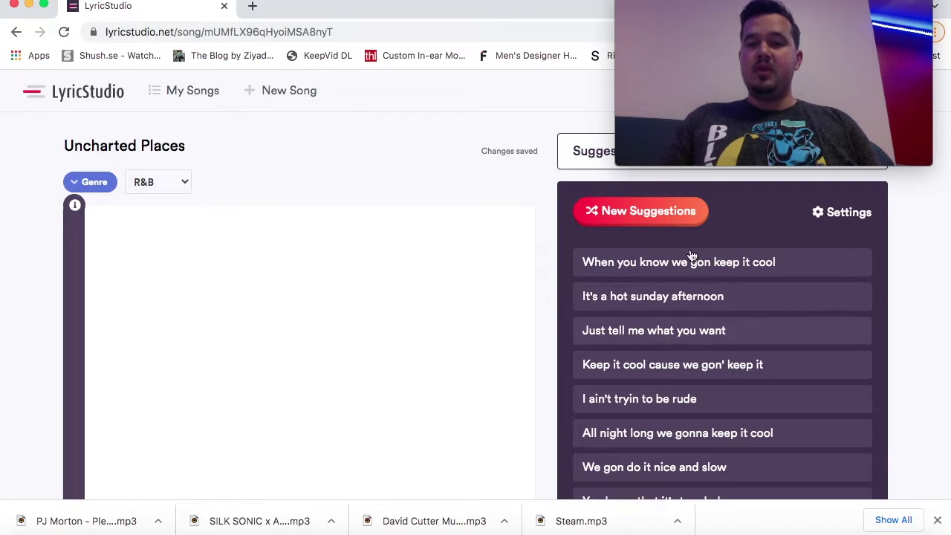
# - Load a fresh batch of suggested lines, led by 'Let me know you wanna ride with me'
pyautogui.click(220, 249)
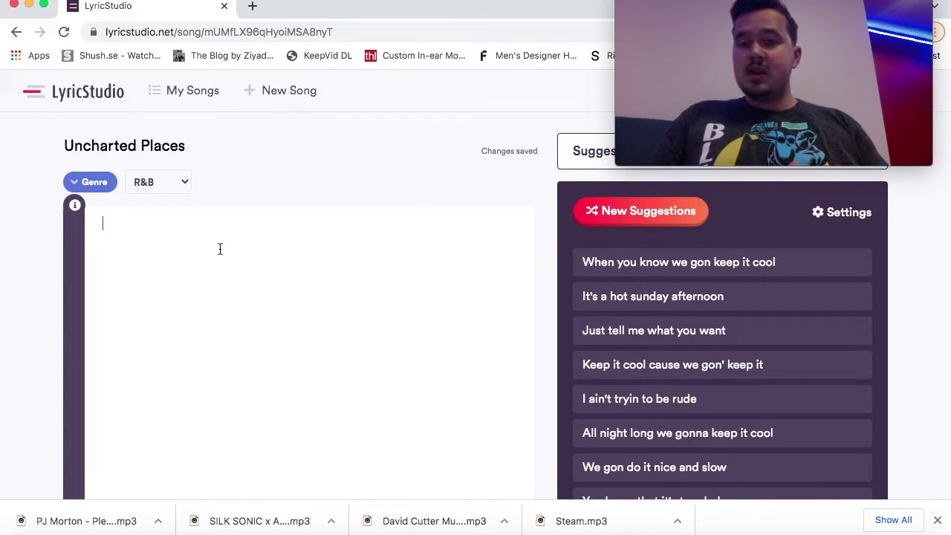
pyautogui.scroll(-2, 627, 331)
pyautogui.scroll(-1, 631, 334)
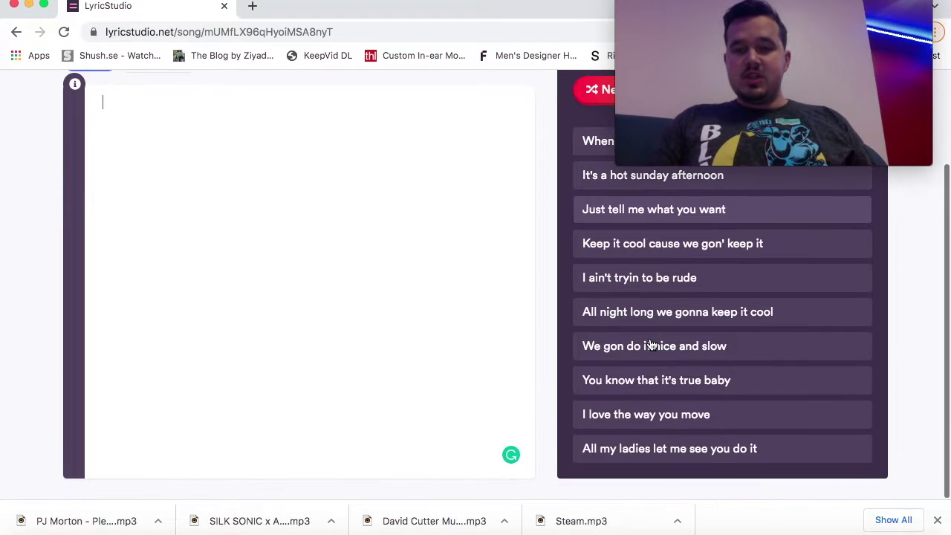
pyautogui.scroll(2, 639, 338)
pyautogui.scroll(1, 646, 342)
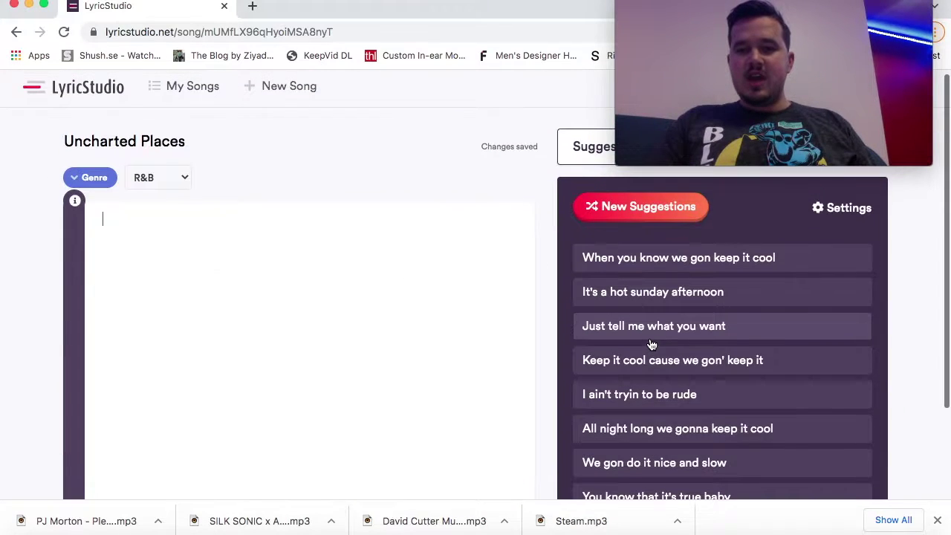
pyautogui.click(647, 212)
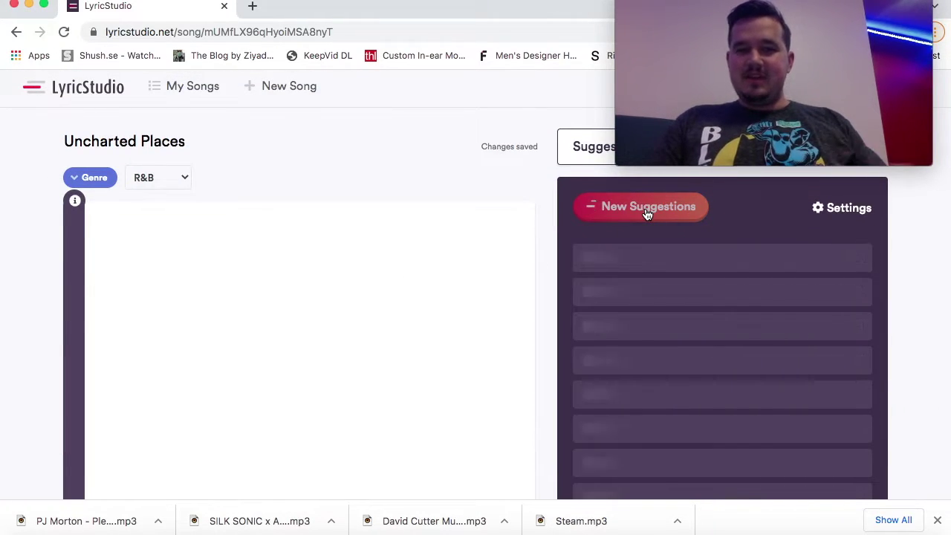
pyautogui.scroll(-1, 231, 322)
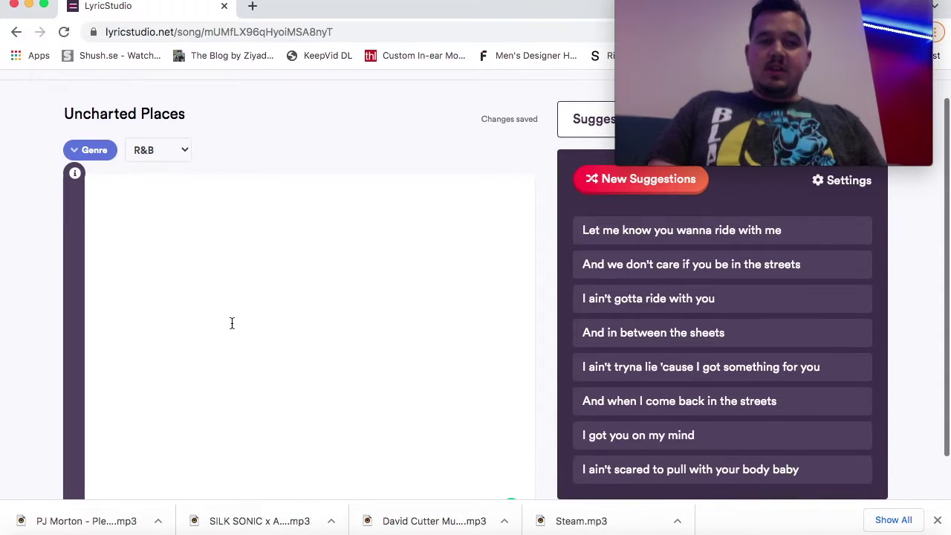
# - Write 'Like staring at the sunset' as line one and refresh suggestions to rhyme with sunset
pyautogui.click(232, 323)
pyautogui.write('Like')
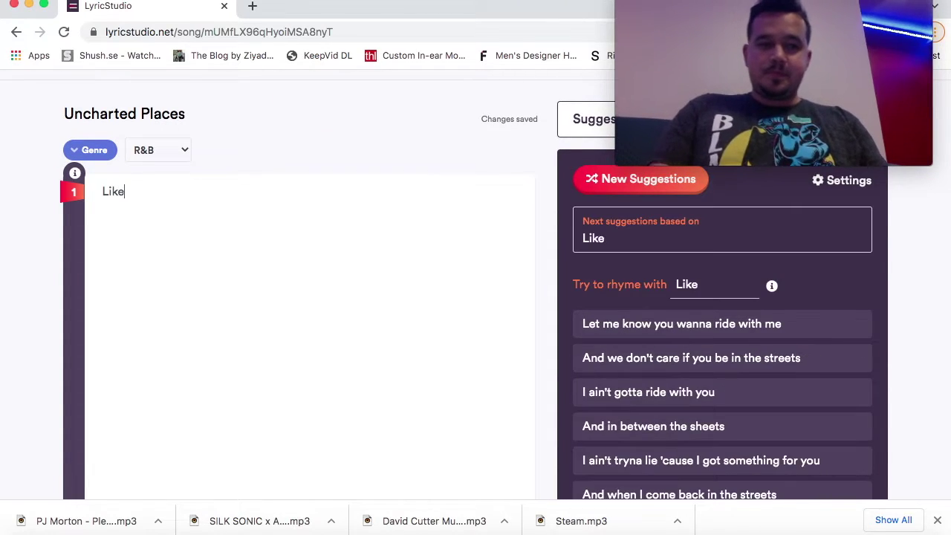
pyautogui.write(' staring at the')
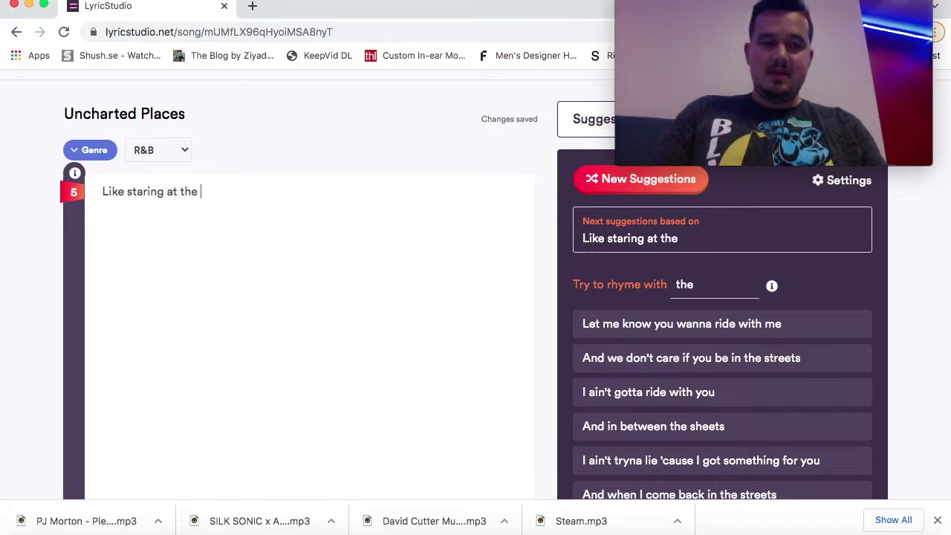
pyautogui.write(' sunset')
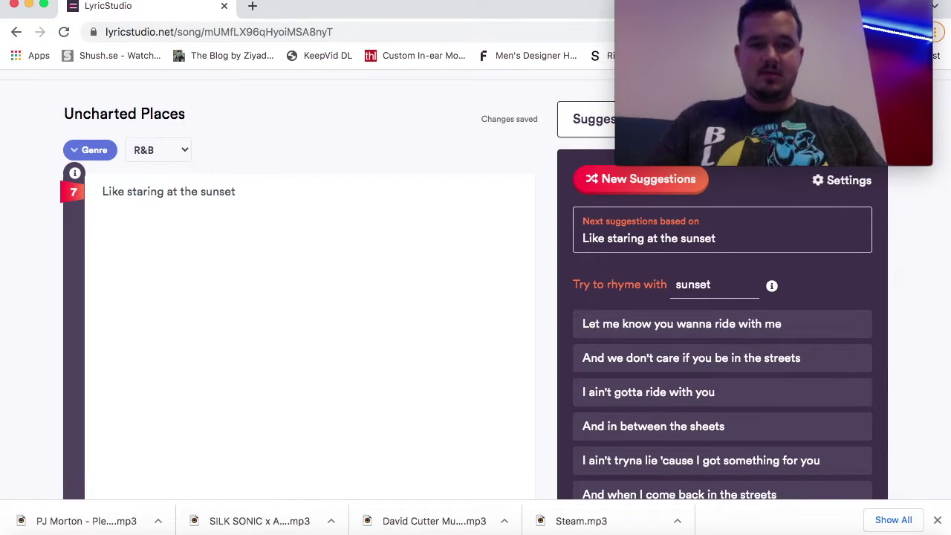
pyautogui.press('Return')
pyautogui.scroll(1, 682, 303)
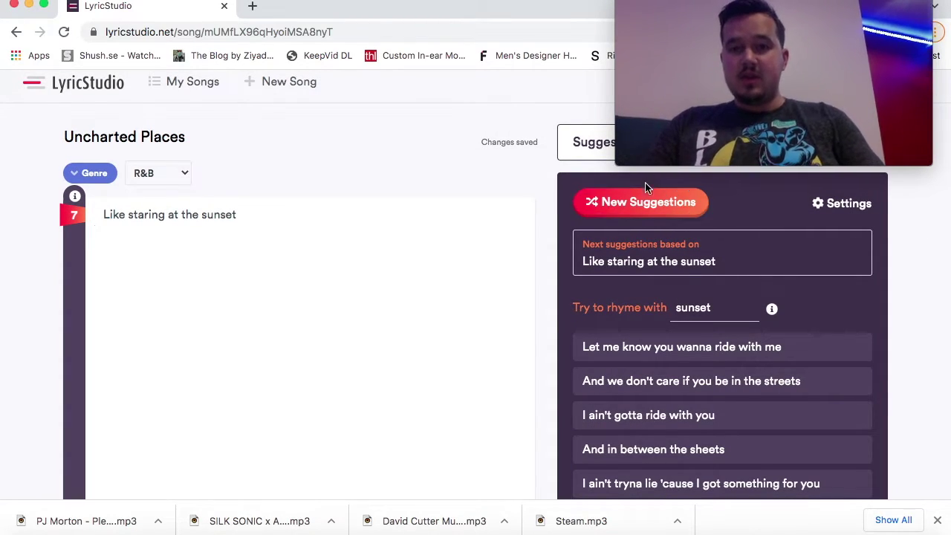
pyautogui.click(639, 211)
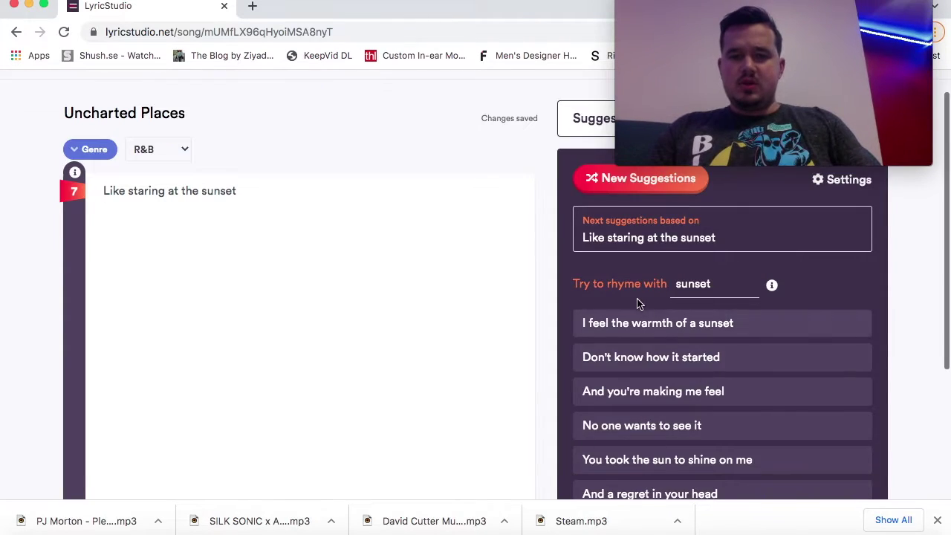
pyautogui.scroll(1, 635, 295)
# - Add 'You're my slice of heaven' as a new line below the sunset line
pyautogui.scroll(-1, 726, 362)
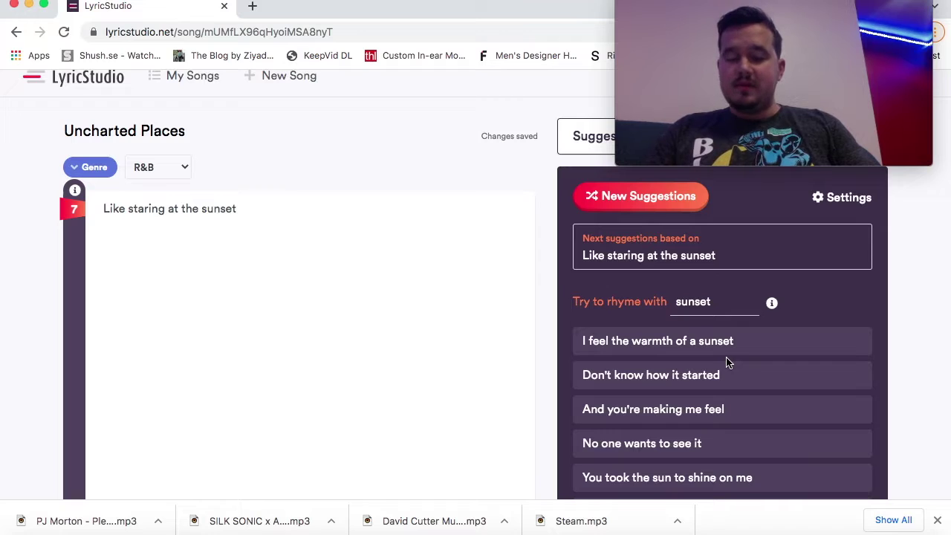
pyautogui.click(244, 206)
pyautogui.press('Return')
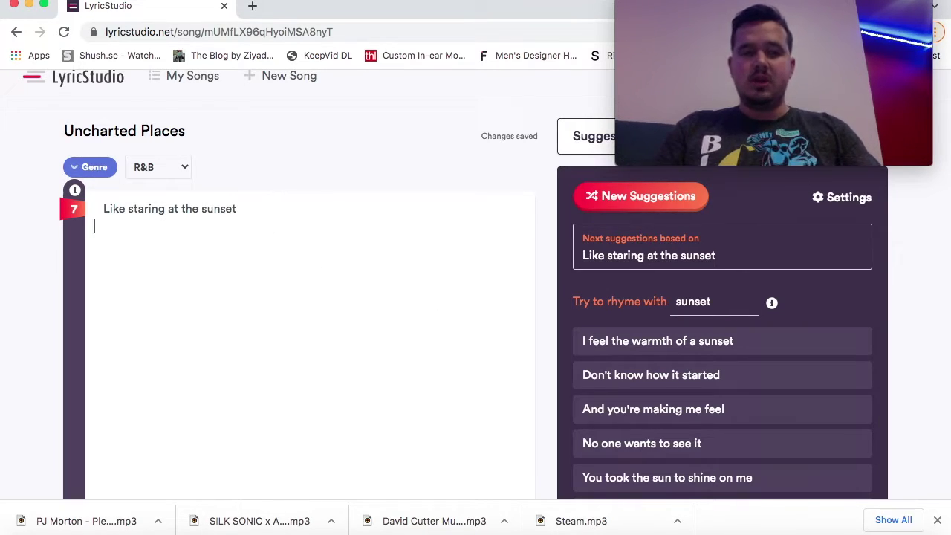
pyautogui.write("You're my slice of heaven")
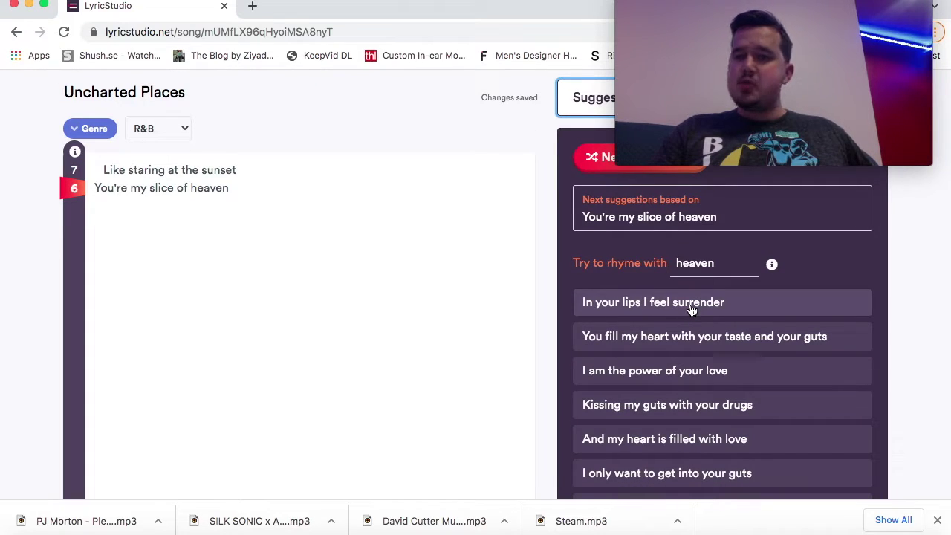
pyautogui.scroll(-2, 726, 399)
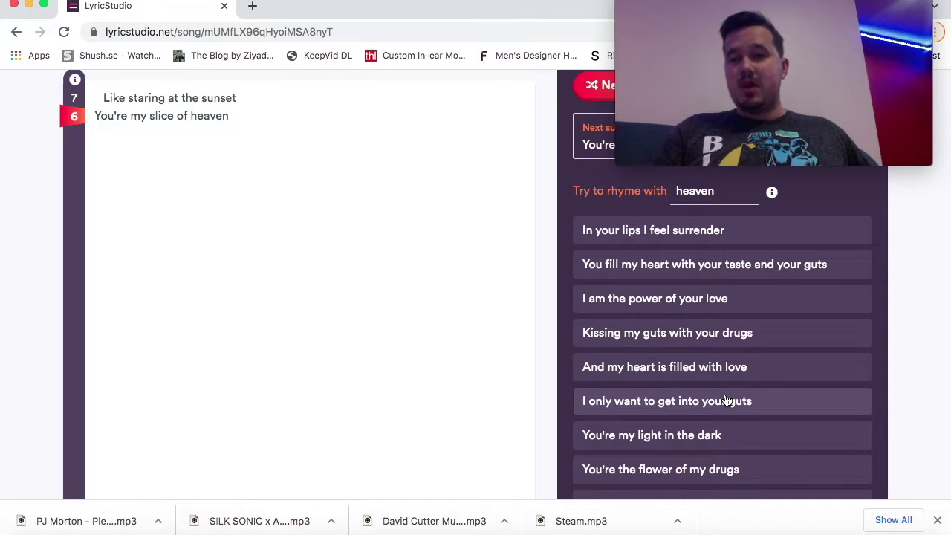
pyautogui.scroll(3, 726, 399)
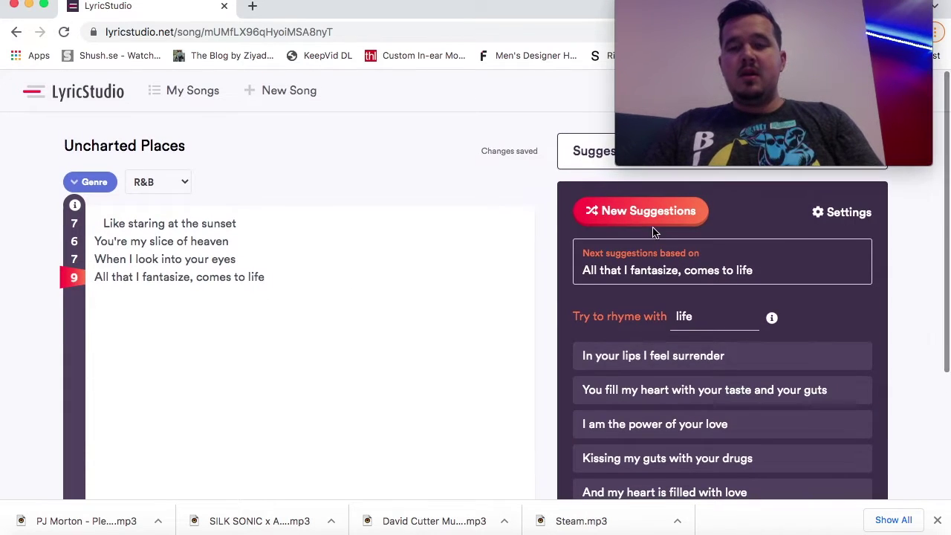
# - Get new suggestions, insert the late-nights line, and add 'through' after its 'And'
pyautogui.click(650, 221)
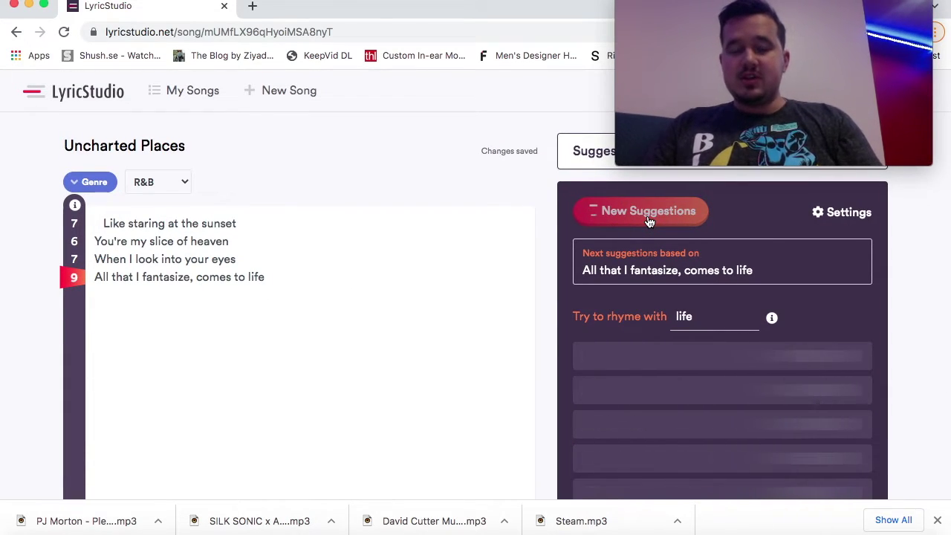
pyautogui.scroll(-1, 609, 401)
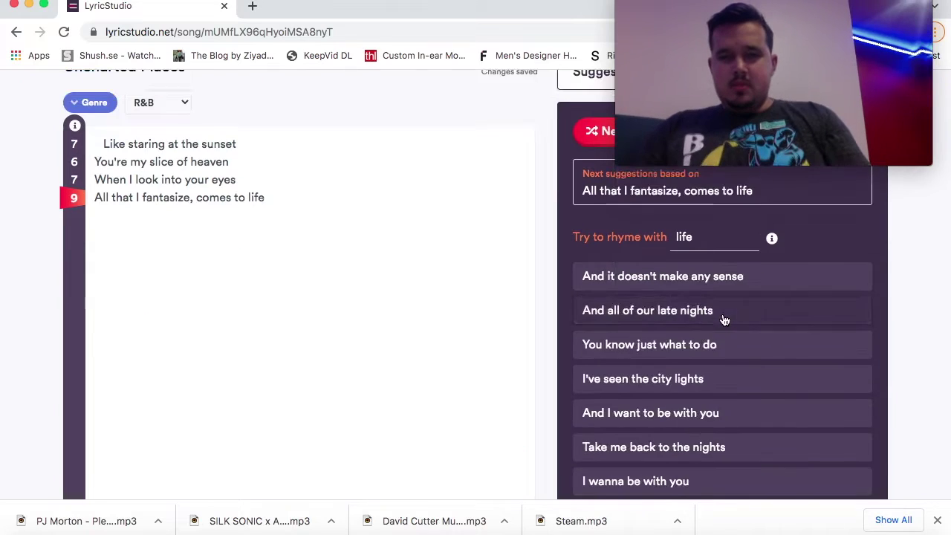
pyautogui.click(725, 319)
pyautogui.scroll(2, 280, 305)
pyautogui.click(119, 233)
pyautogui.write('through all of our late nights')
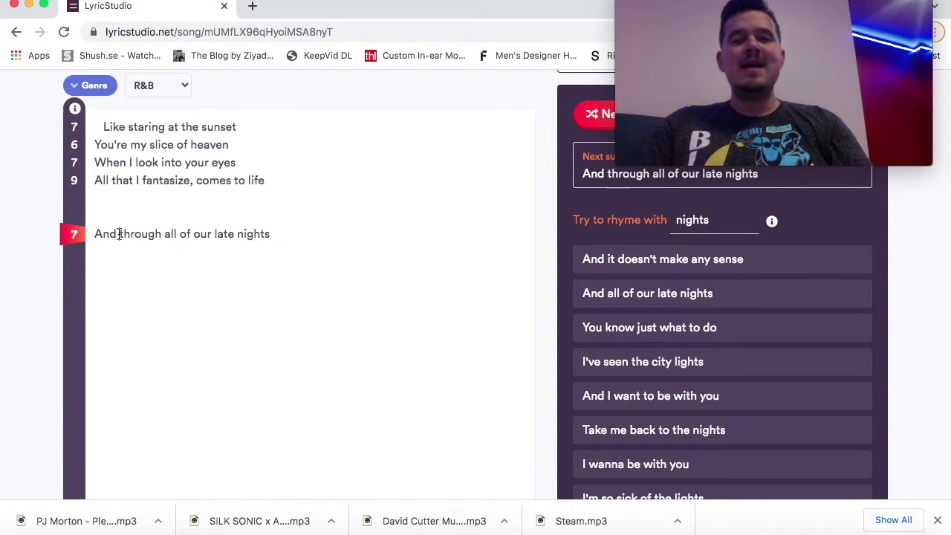
# - Trim a line to 'We're keeping love alive', then add the 'adore' and 'can't live without your love' suggestions
pyautogui.click(119, 233)
pyautogui.press('BackSpace')
pyautogui.press('BackSpace')
pyautogui.press('BackSpace')
pyautogui.press('BackSpace')
pyautogui.press('BackSpace')
pyautogui.press('BackSpace')
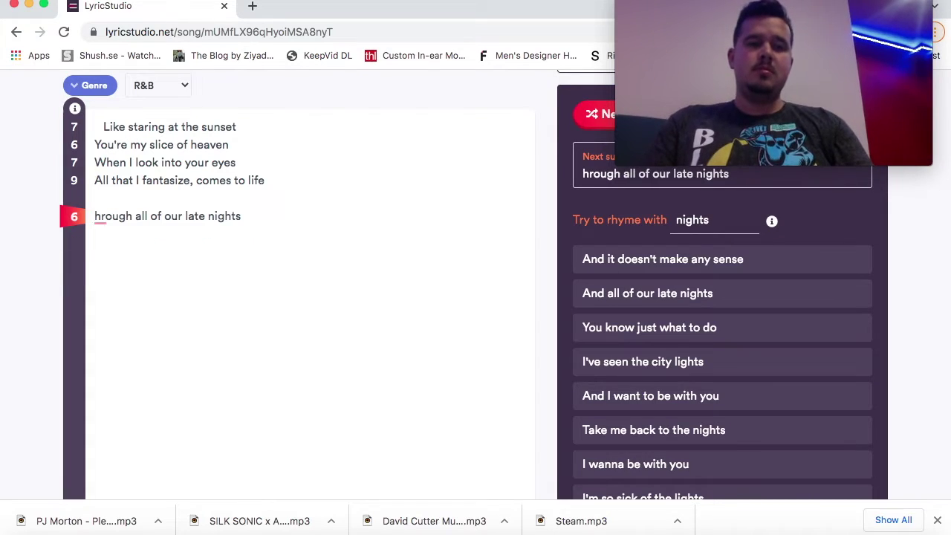
pyautogui.write("We're  keep this love alive")
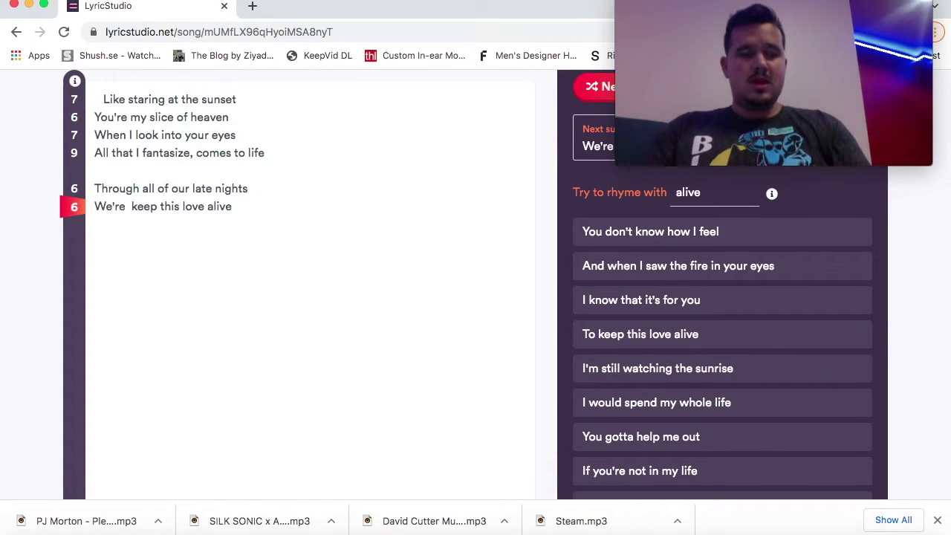
pyautogui.press('BackSpace')
pyautogui.click(156, 208)
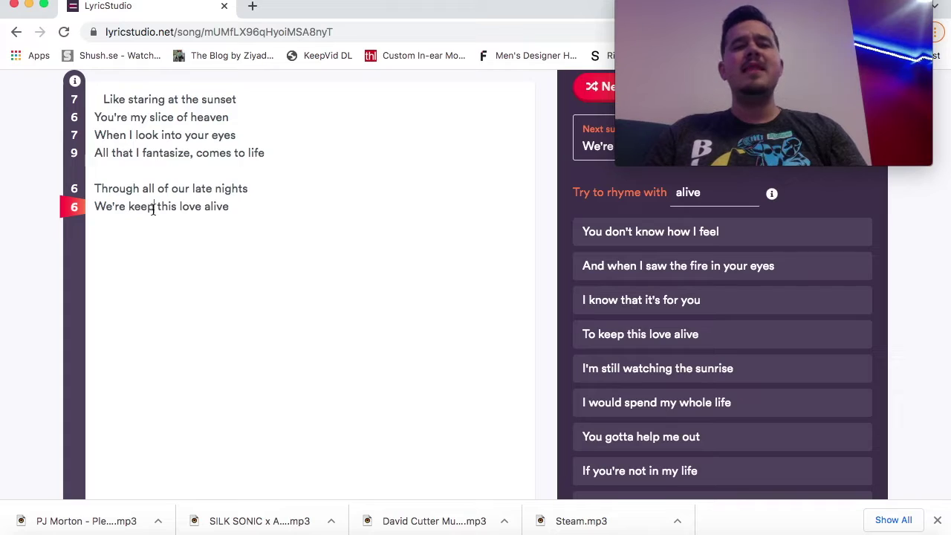
pyautogui.write('ing')
pyautogui.press('Delete')
pyautogui.press('Delete')
pyautogui.press('Delete')
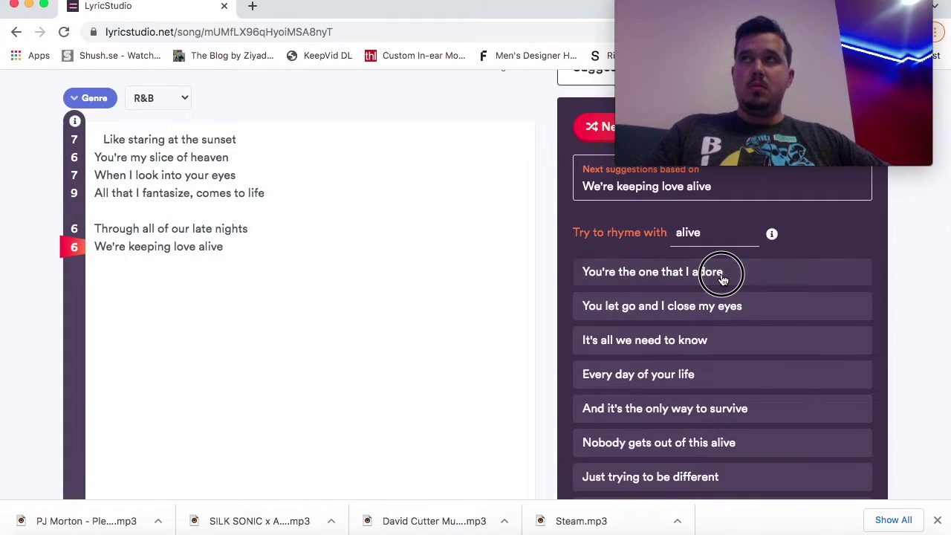
pyautogui.click(723, 275)
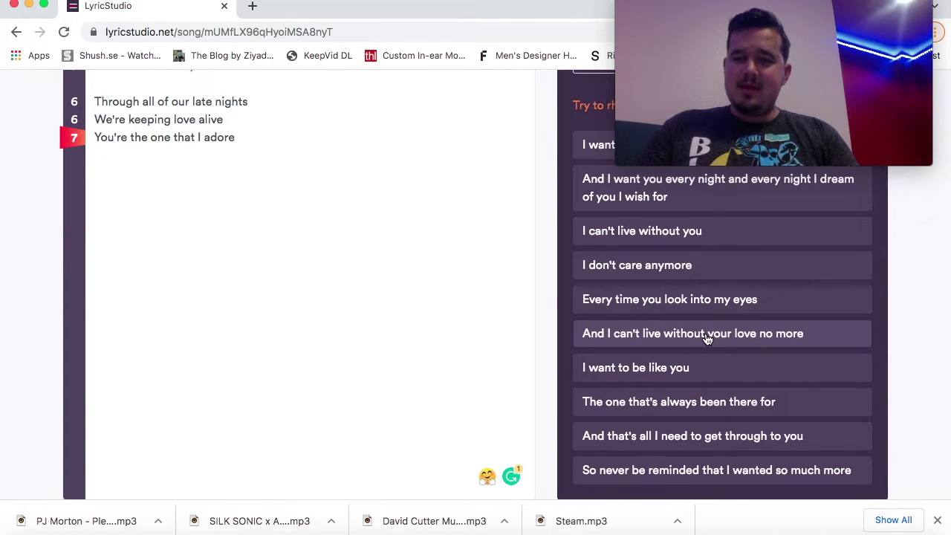
pyautogui.click(717, 340)
pyautogui.write('this vib')
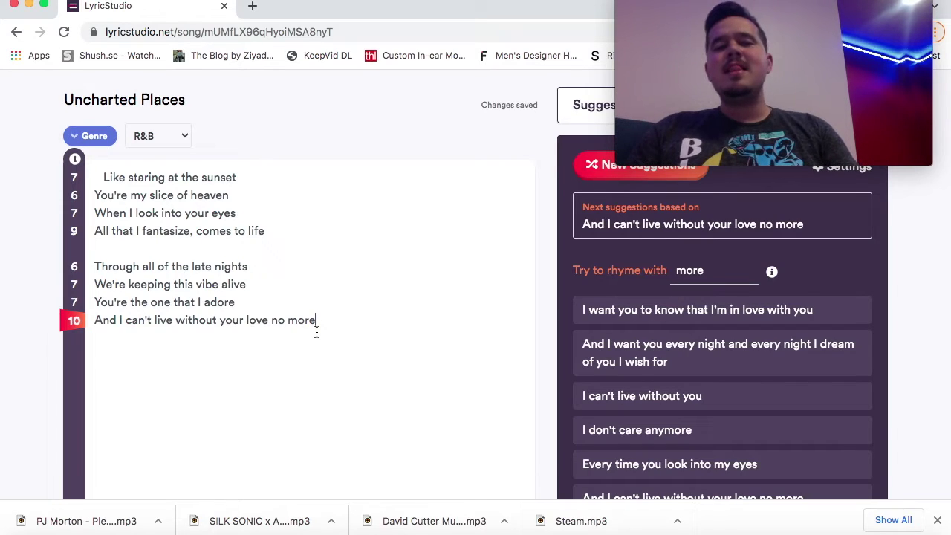
# - Delete the leading 'And' so the last line reads 'I can't live without your love no more'
pyautogui.press('Home')
pyautogui.press('Delete')
pyautogui.press('Delete')
pyautogui.press('Delete')
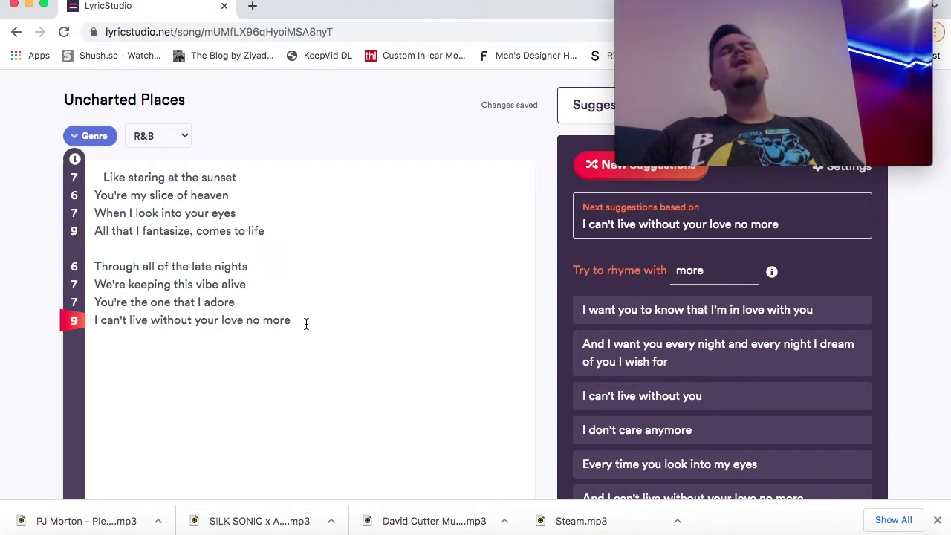